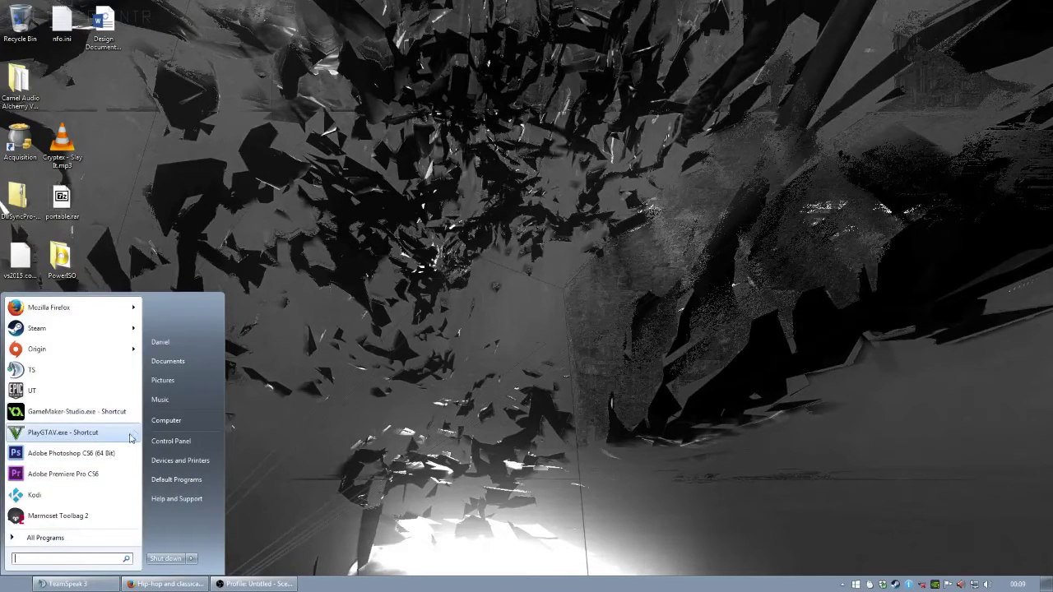
- Launch Adobe Photoshop CS6 (64 Bit) from the Start menu
click(107, 454)
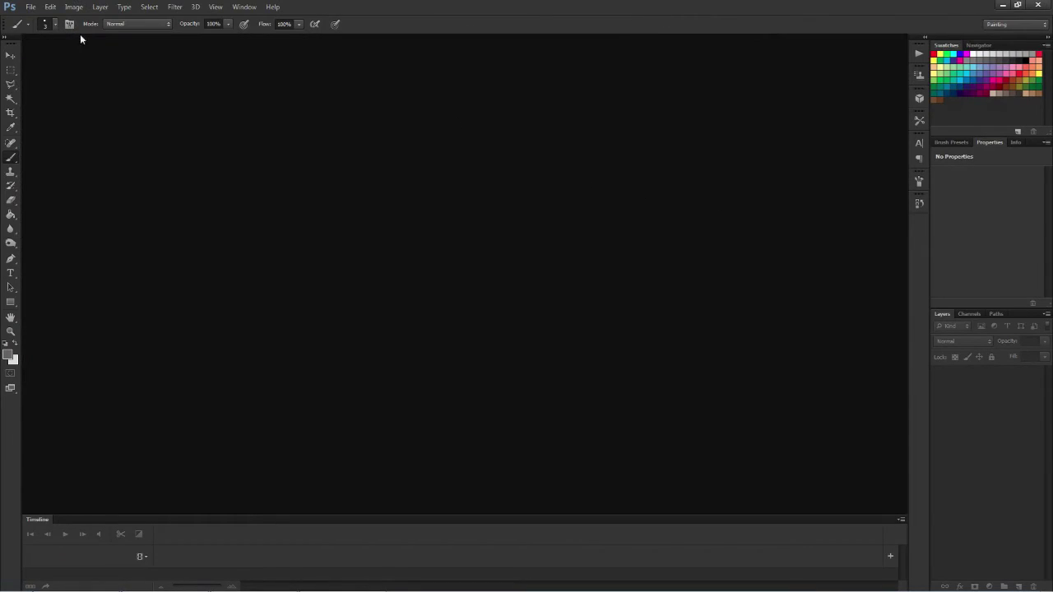
- Create a new document 1920 pixels wide and 1080 pixels high
click(30, 7)
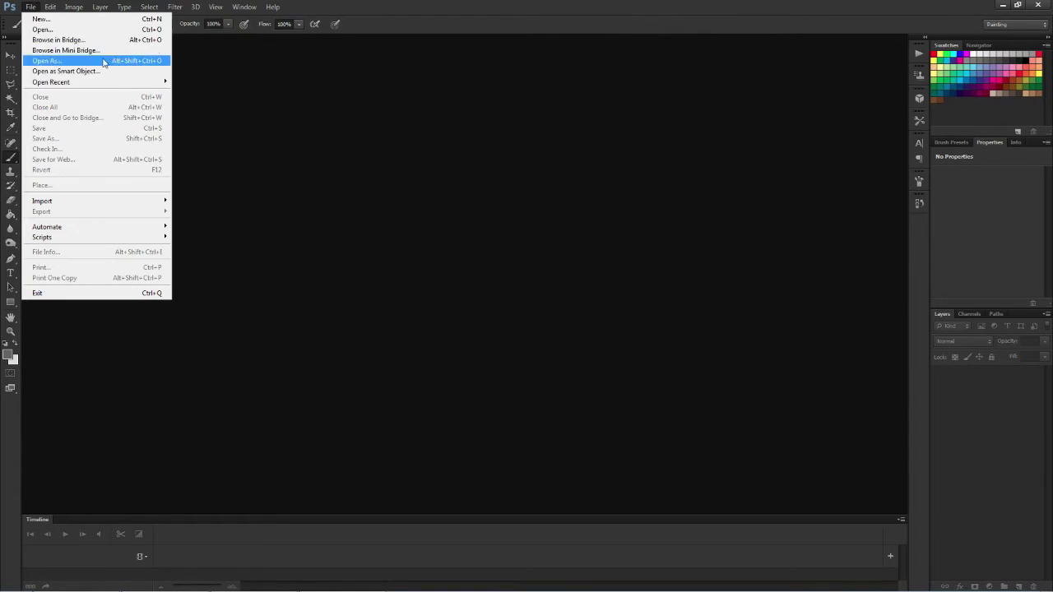
click(91, 19)
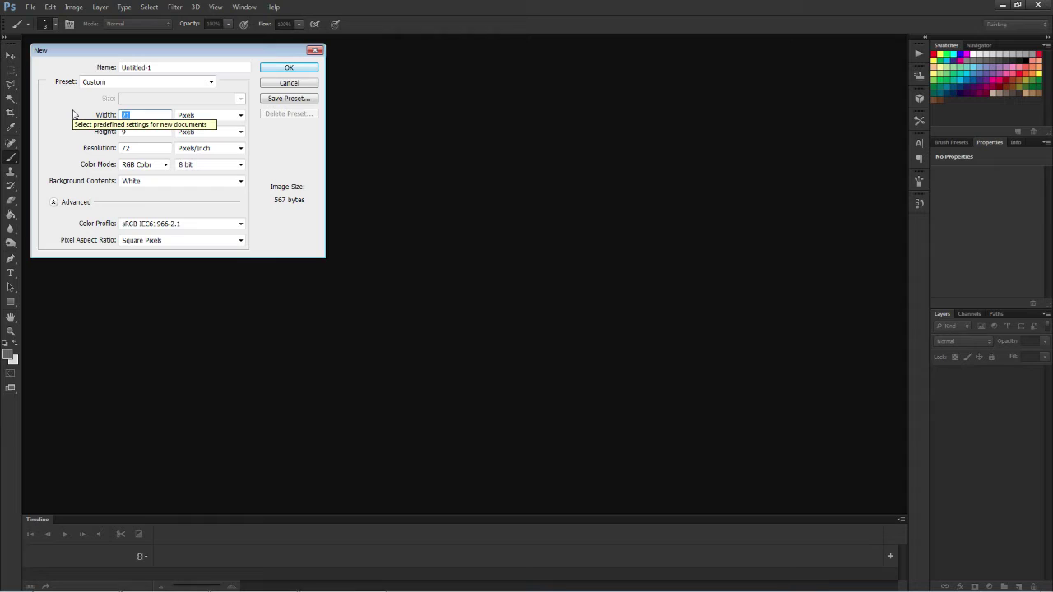
text(190)
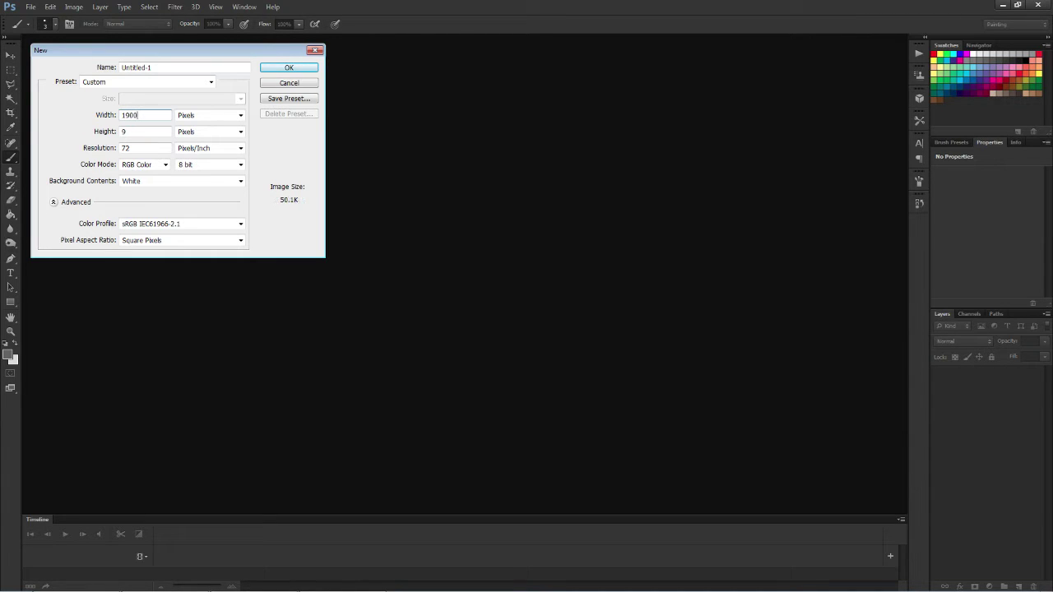
key(BackSpace)
text(20)
key(Tab)
key(Tab)
text(1080)
click(279, 67)
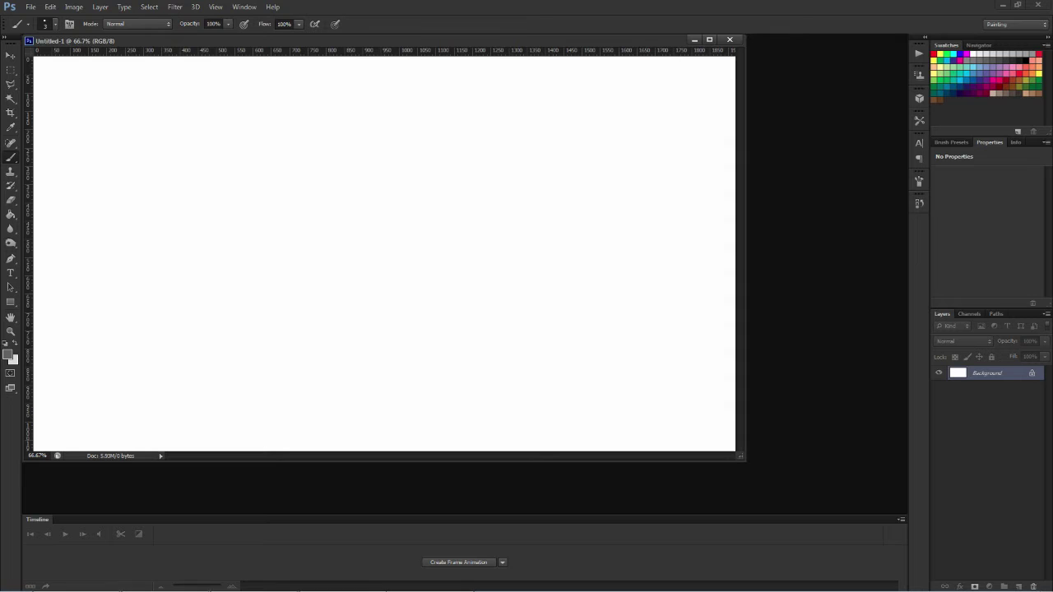
- Add a new transparent Layer 1 and delete the white Background layer
click(1019, 586)
click(985, 387)
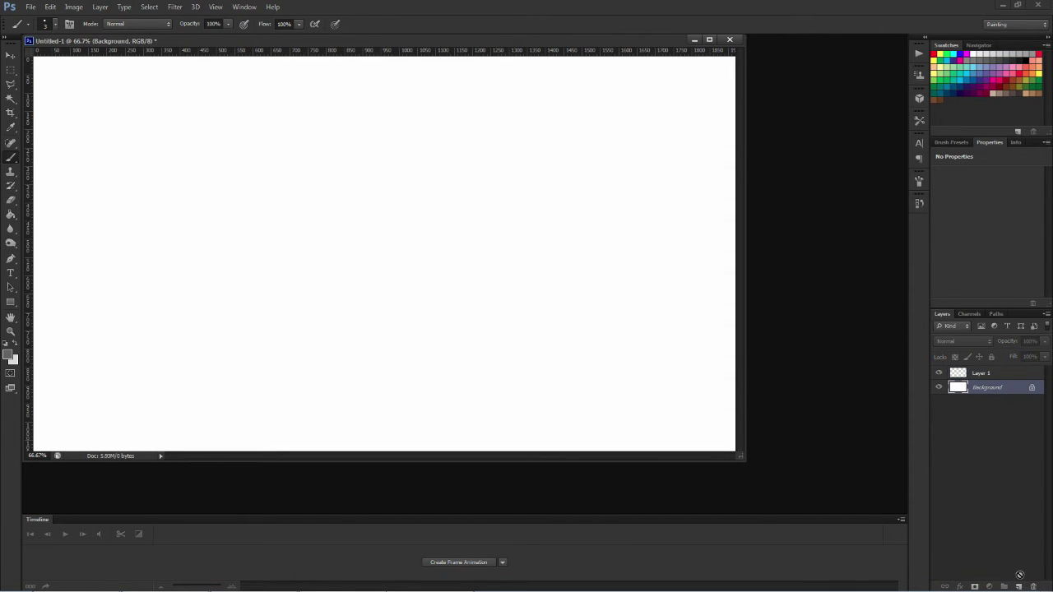
drag(1034, 586, 1033, 587)
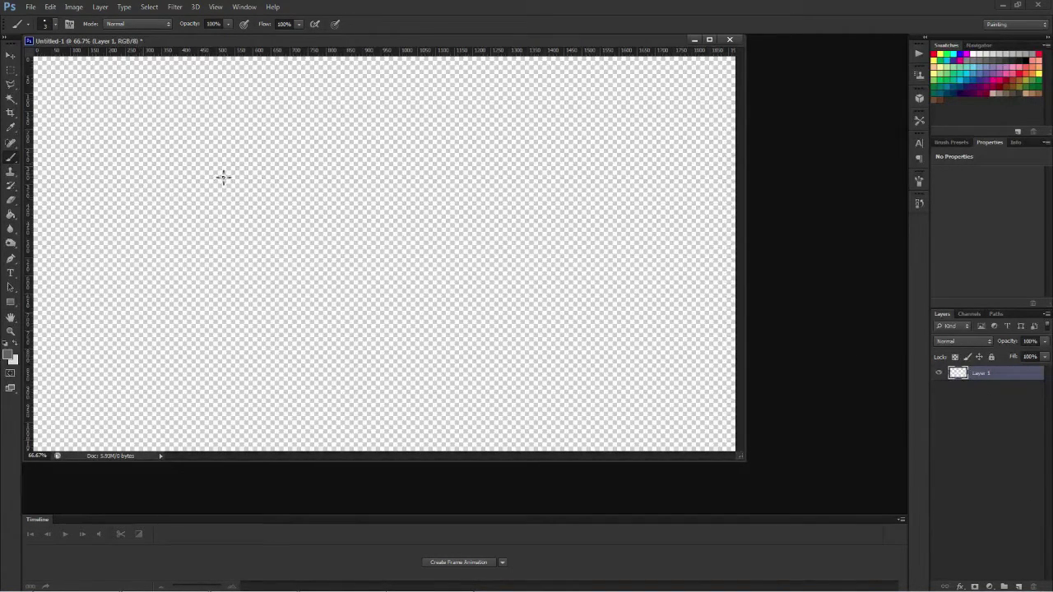
- Fill the transparent layer with solid black using the Paint Bucket
click(10, 355)
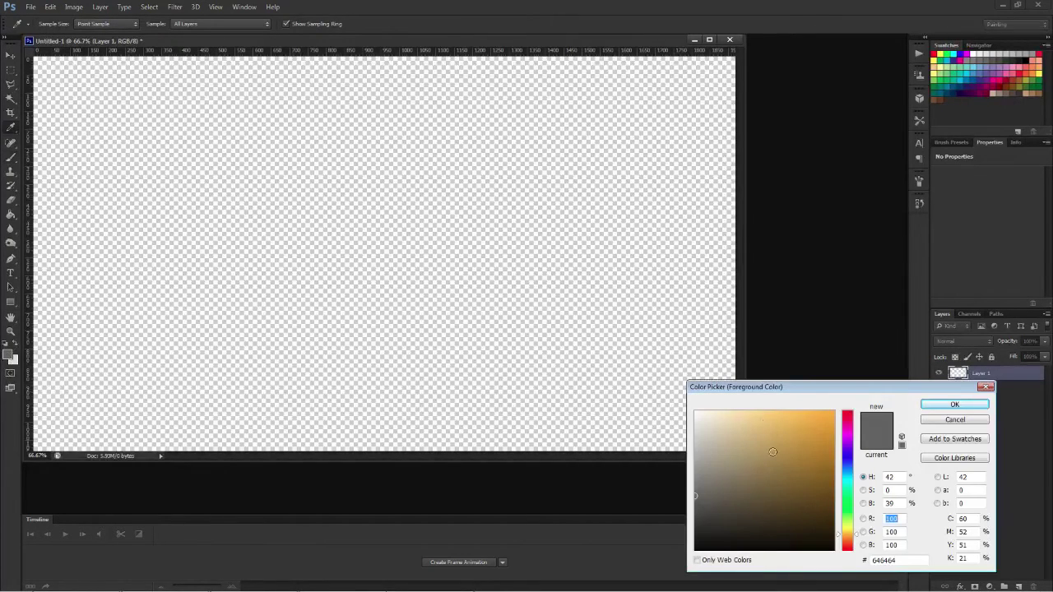
text(0)
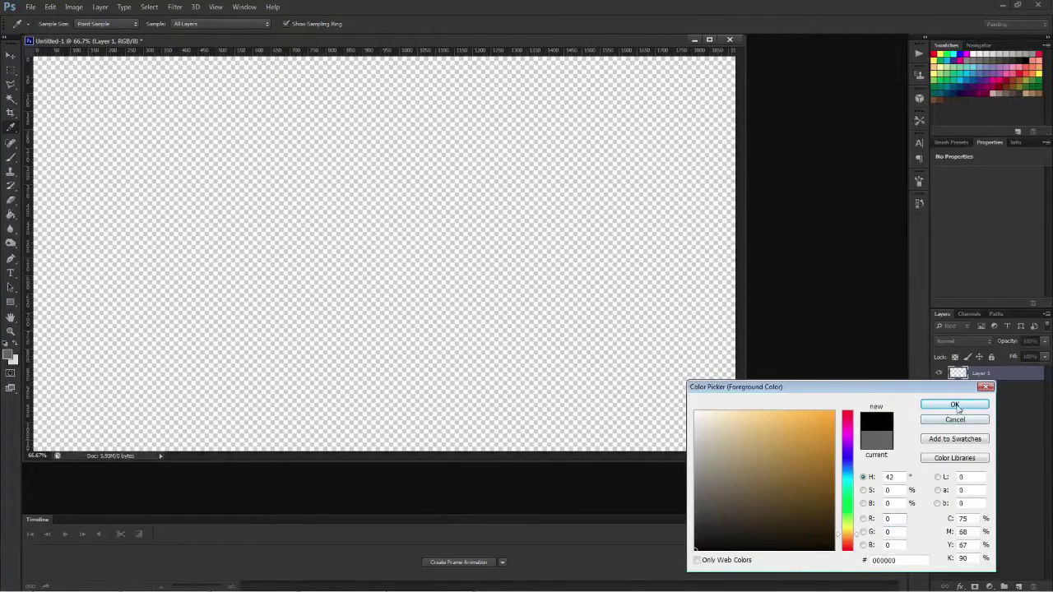
click(954, 403)
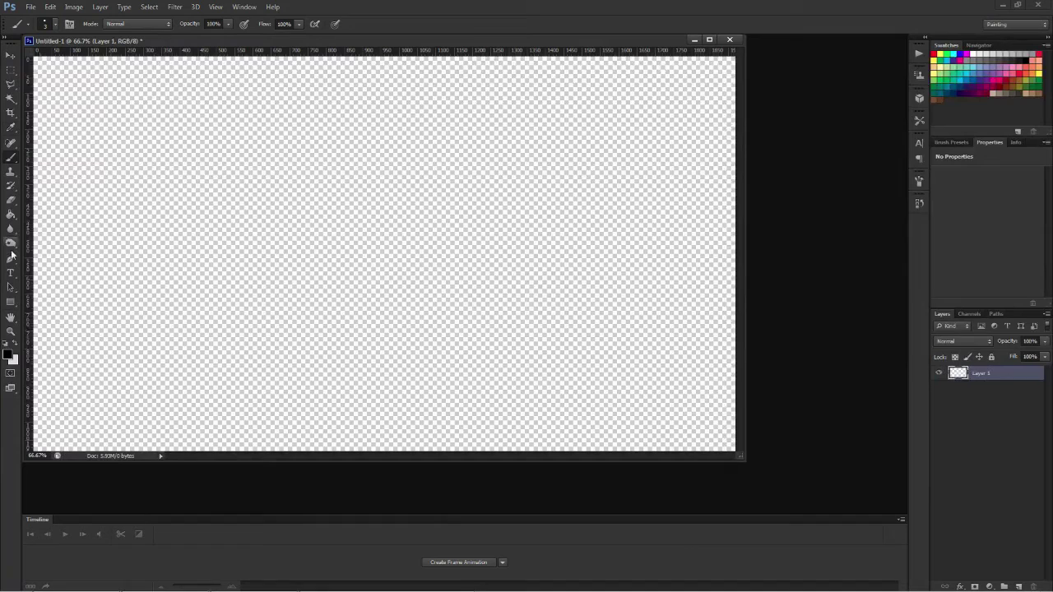
click(10, 214)
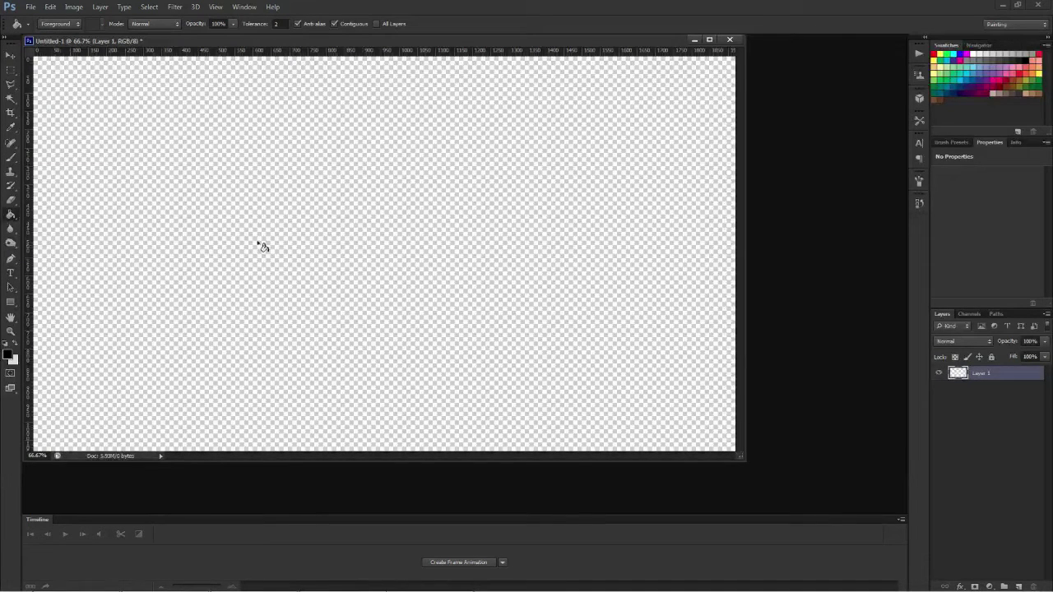
click(396, 238)
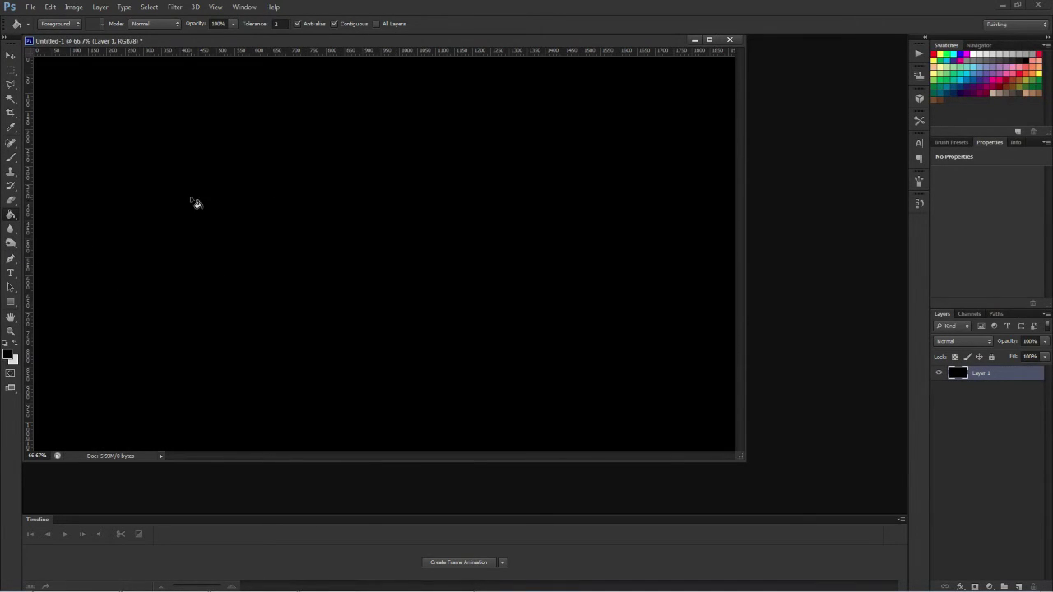
- Set the foreground colour to light grey cccccc
click(15, 346)
click(9, 355)
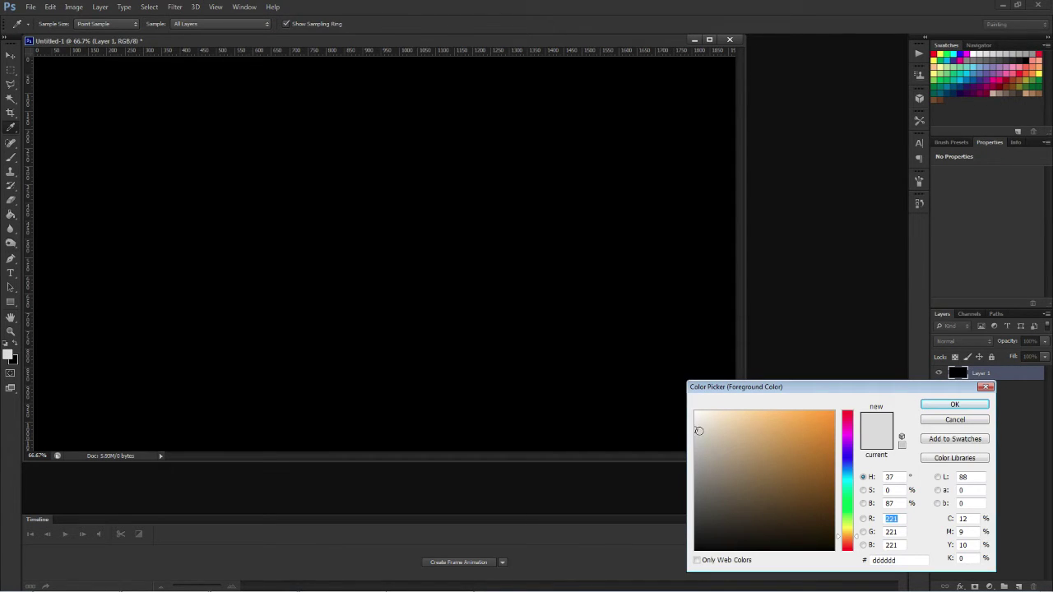
drag(695, 433, 694, 439)
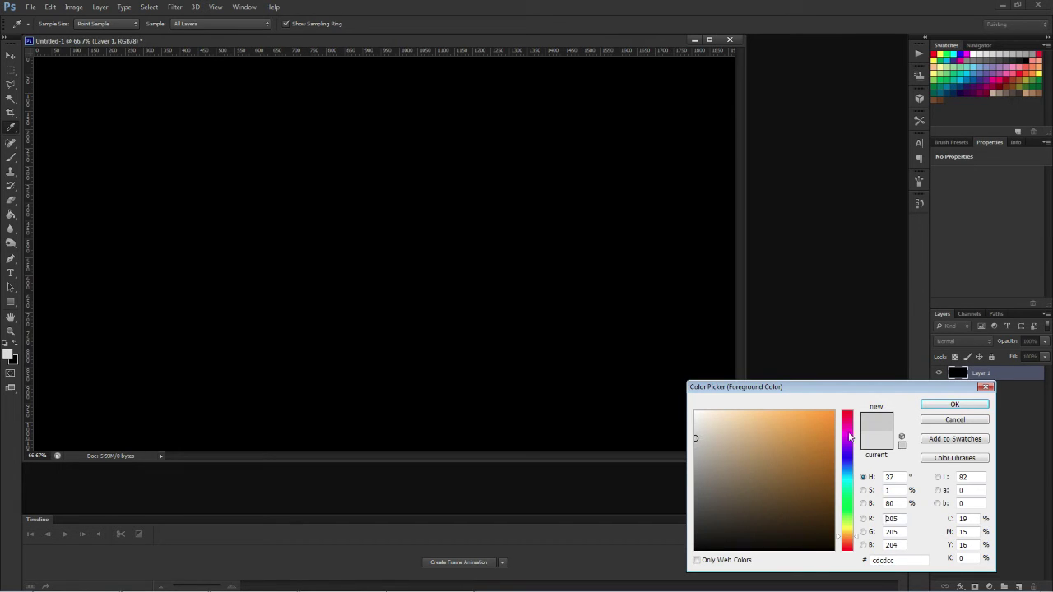
click(952, 404)
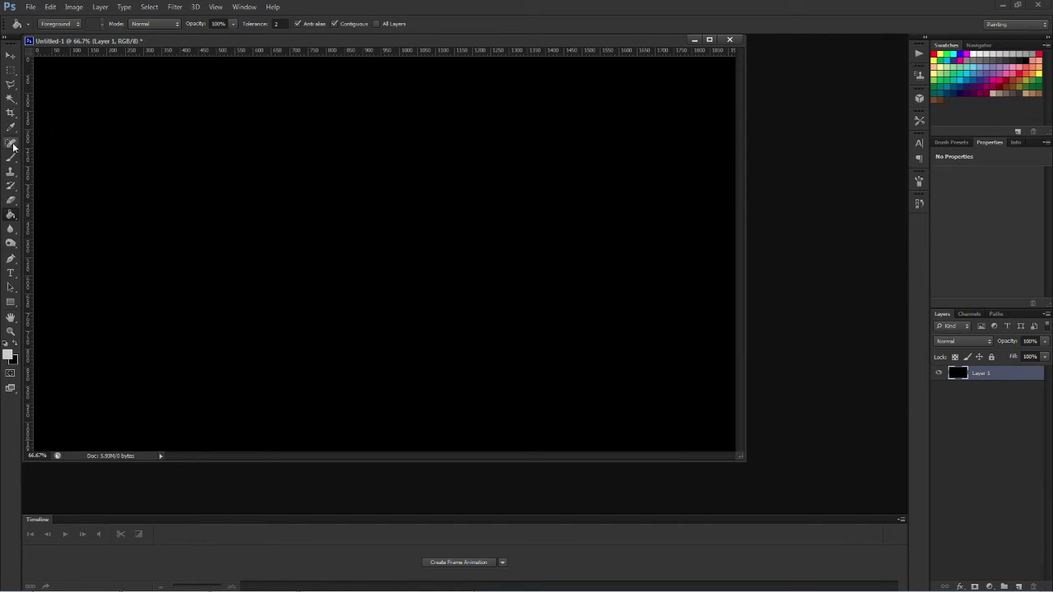
- Stamp one large, soft-edged grey brush dab in the upper right of the canvas
click(12, 158)
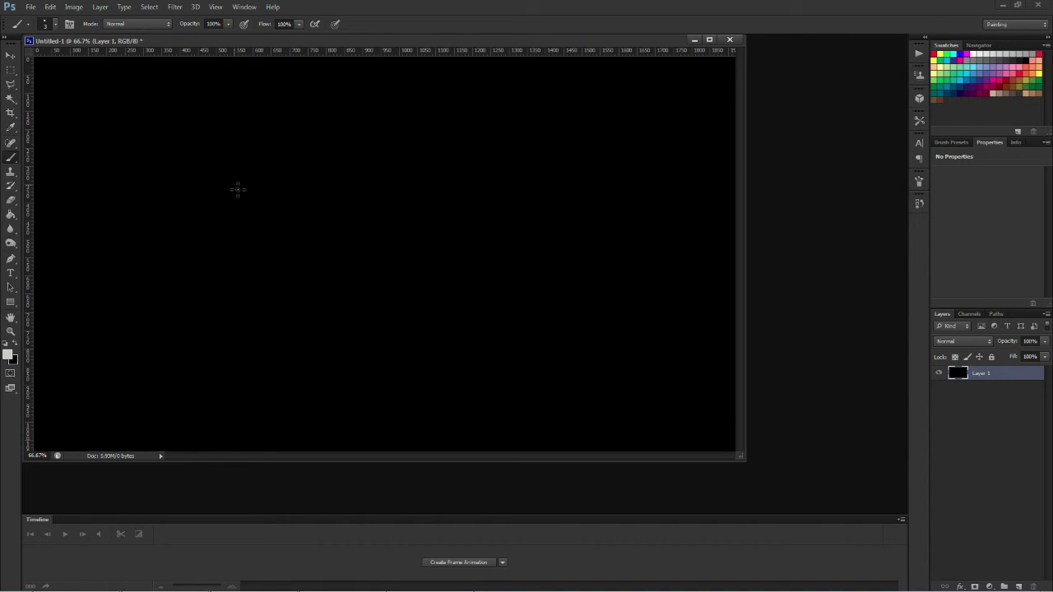
right_click(317, 173)
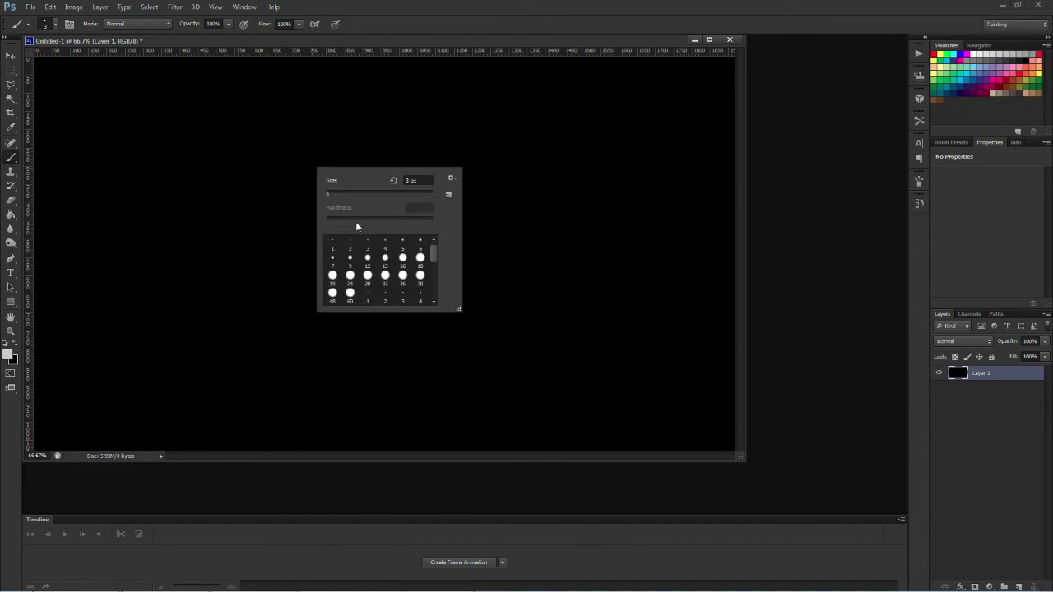
drag(329, 195, 402, 195)
click(419, 259)
drag(335, 196, 400, 195)
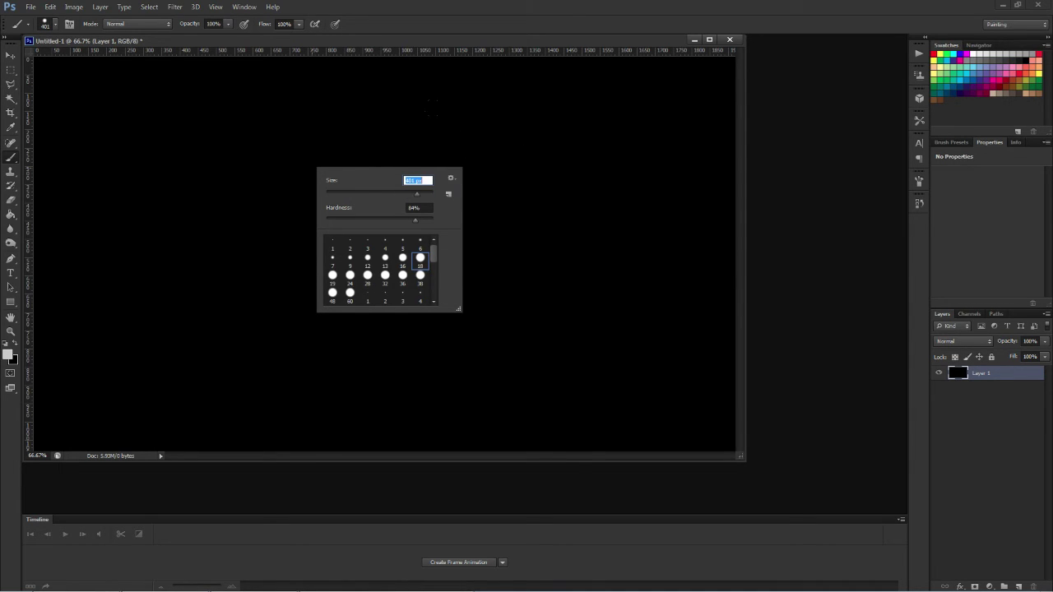
click(497, 173)
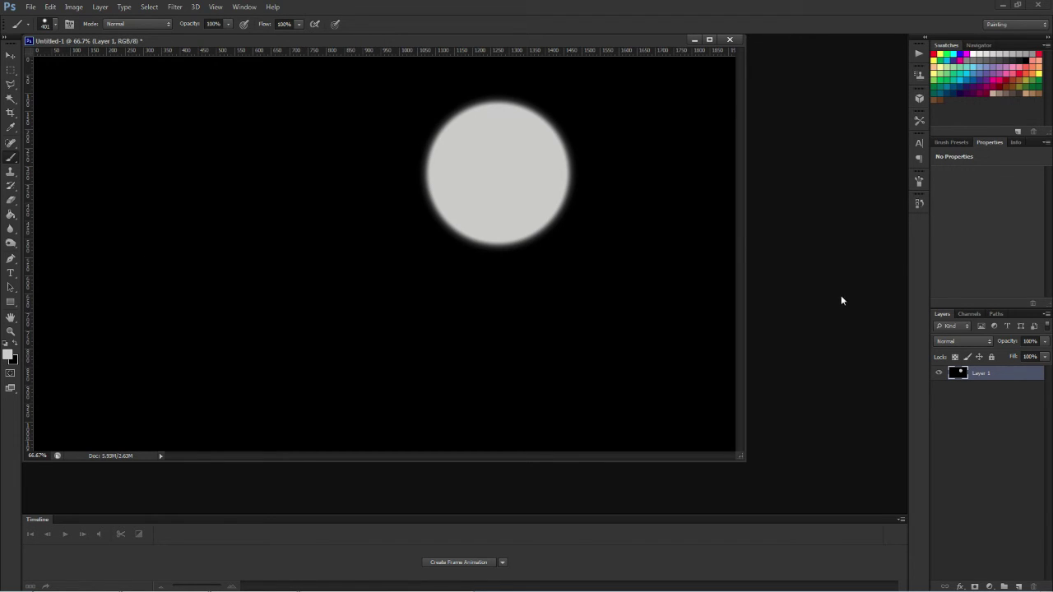
- Save the image to the Desktop as the JPEG 'Moon' at maximum quality
click(31, 7)
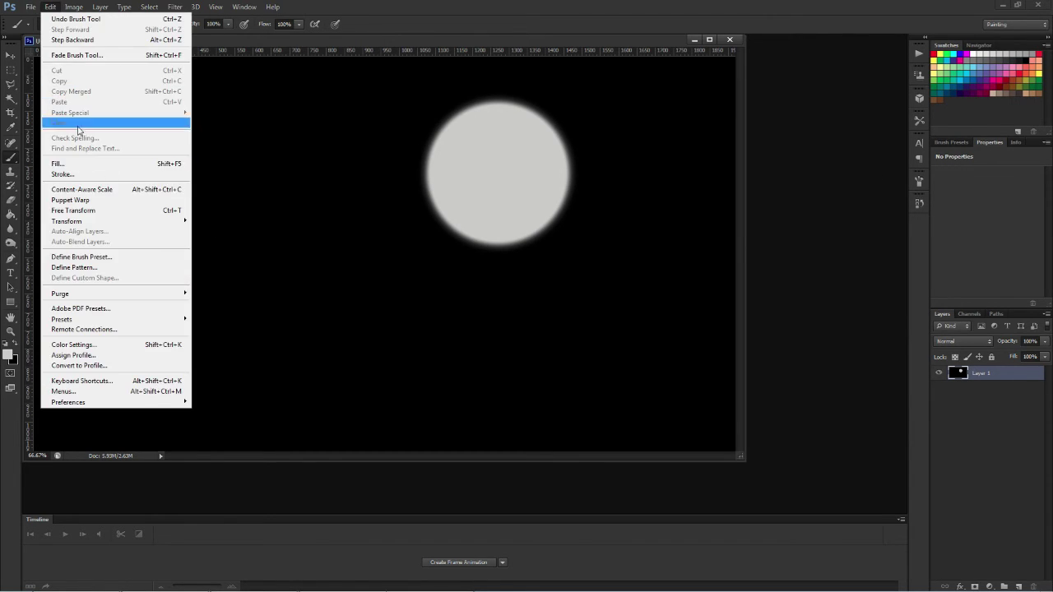
click(61, 138)
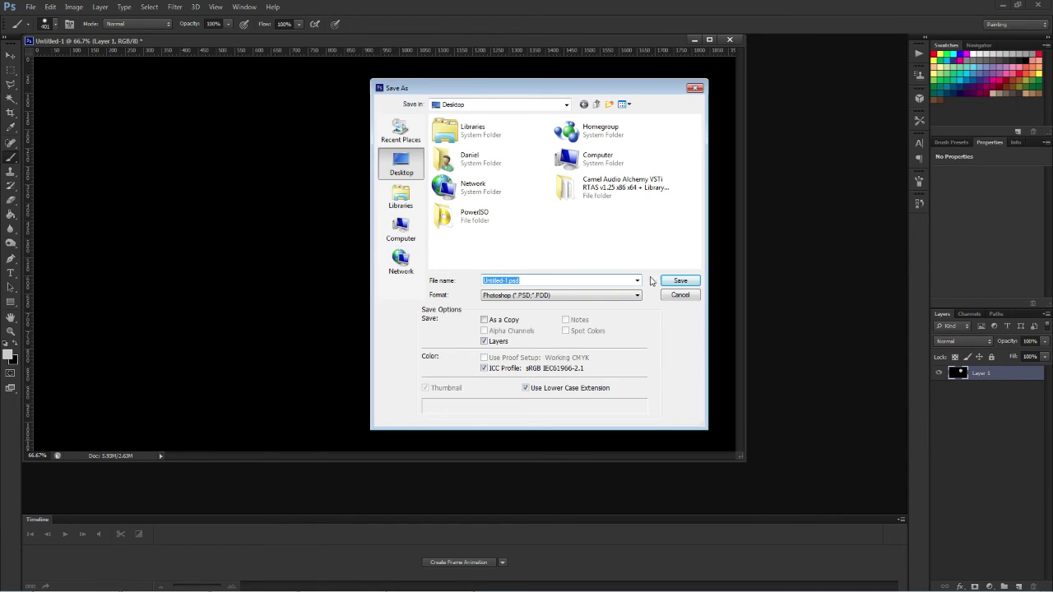
click(636, 281)
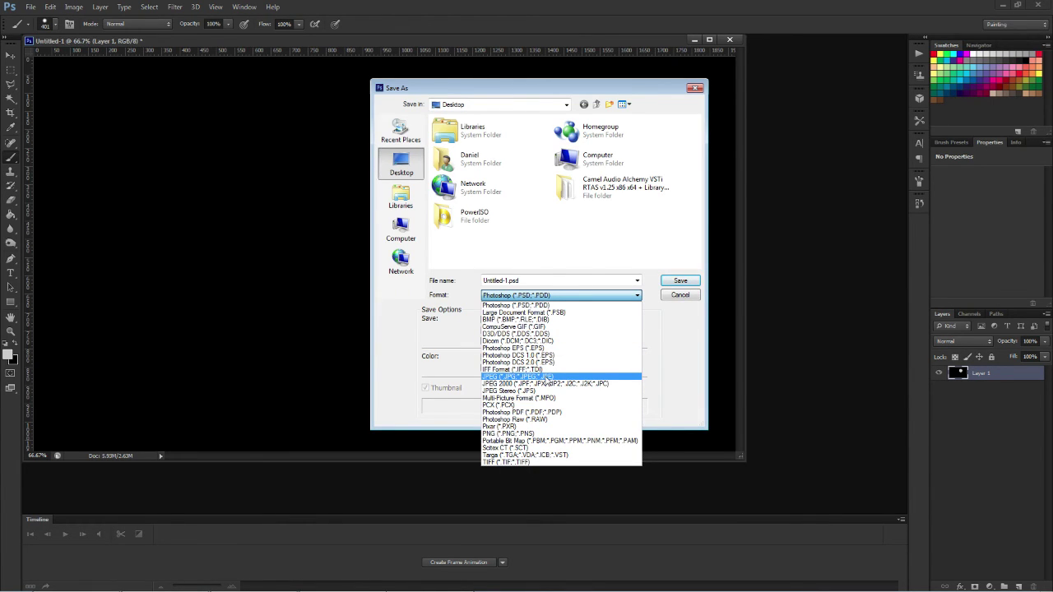
click(546, 376)
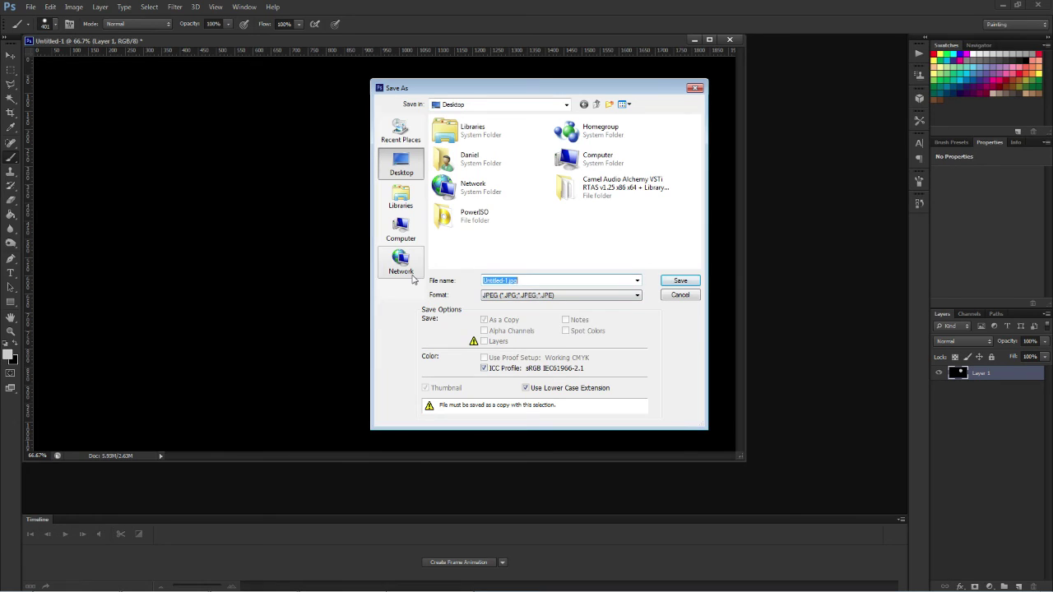
text(Moon)
click(680, 282)
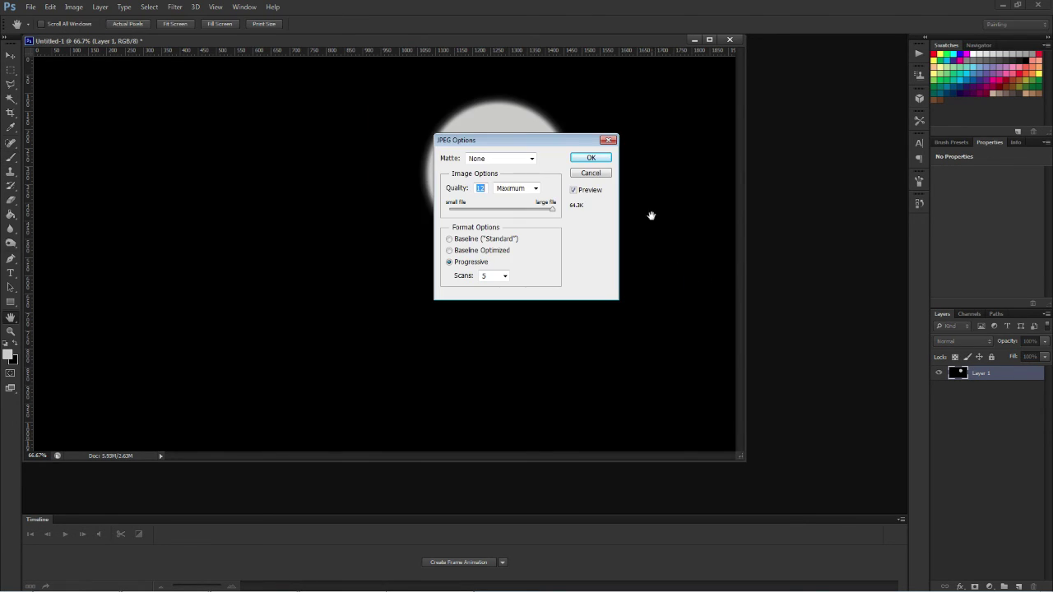
click(601, 160)
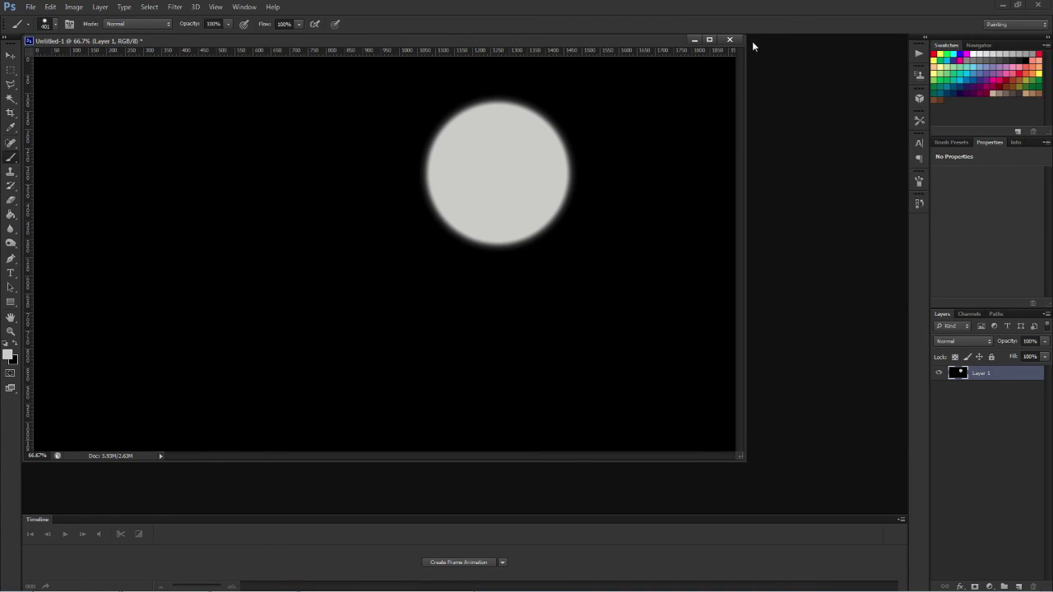
- Minimise Photoshop and set Moon.jpg as the desktop background
click(1002, 5)
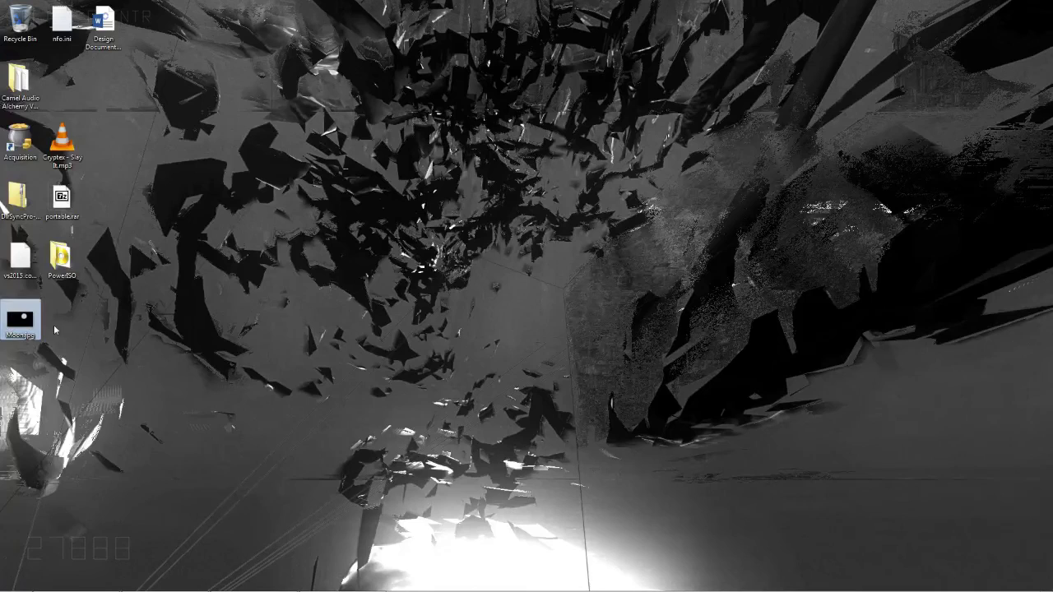
right_click(25, 327)
click(57, 271)
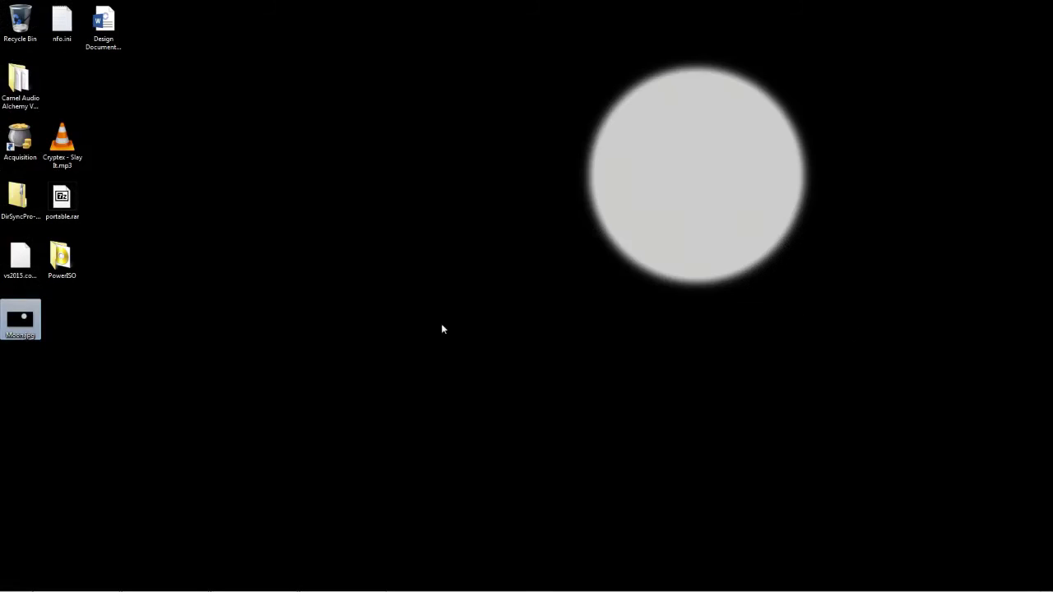